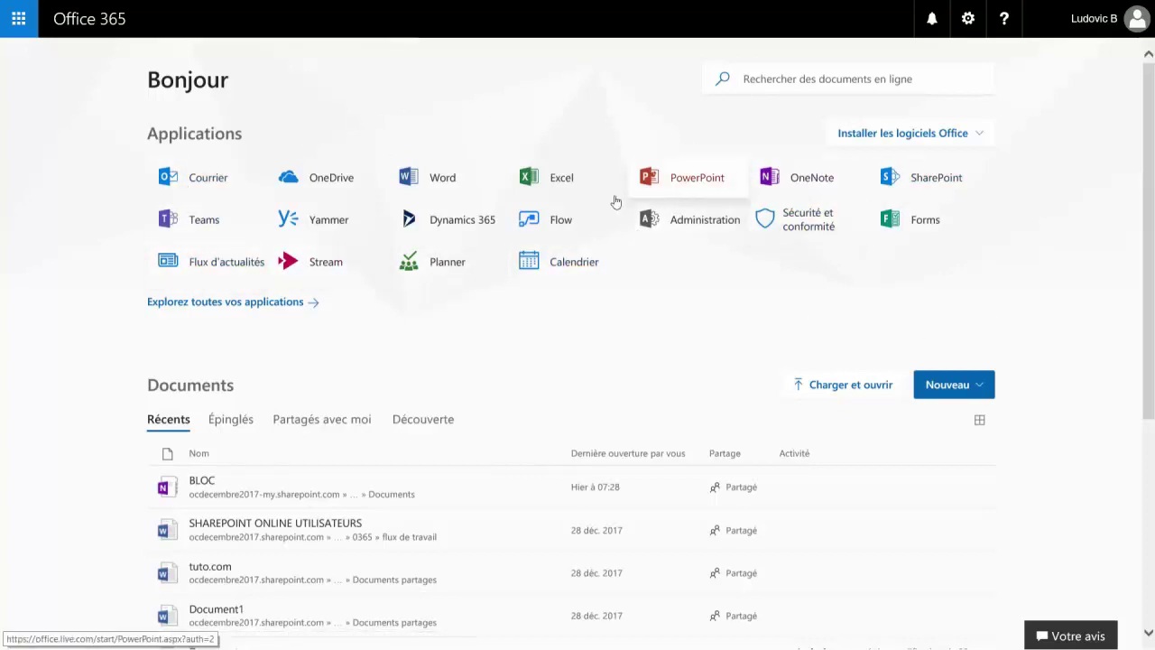
# Browse the full list of available Office 365 applications, then return to the home page.
pyautogui.click(231, 307)
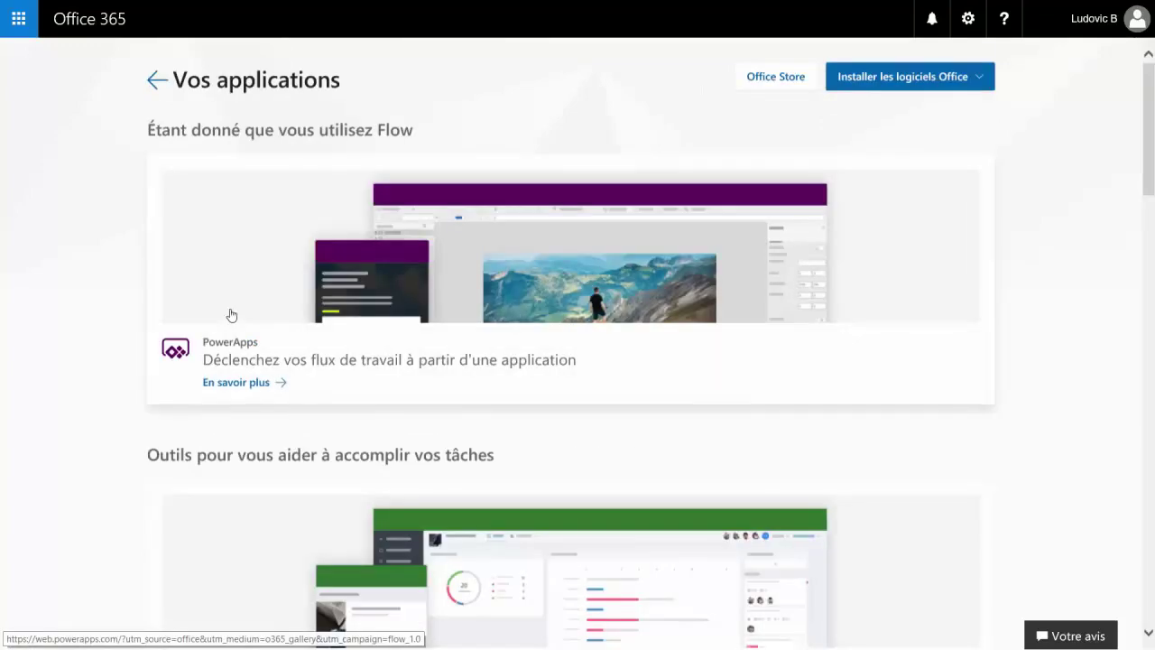
pyautogui.scroll(-10, 320, 258)
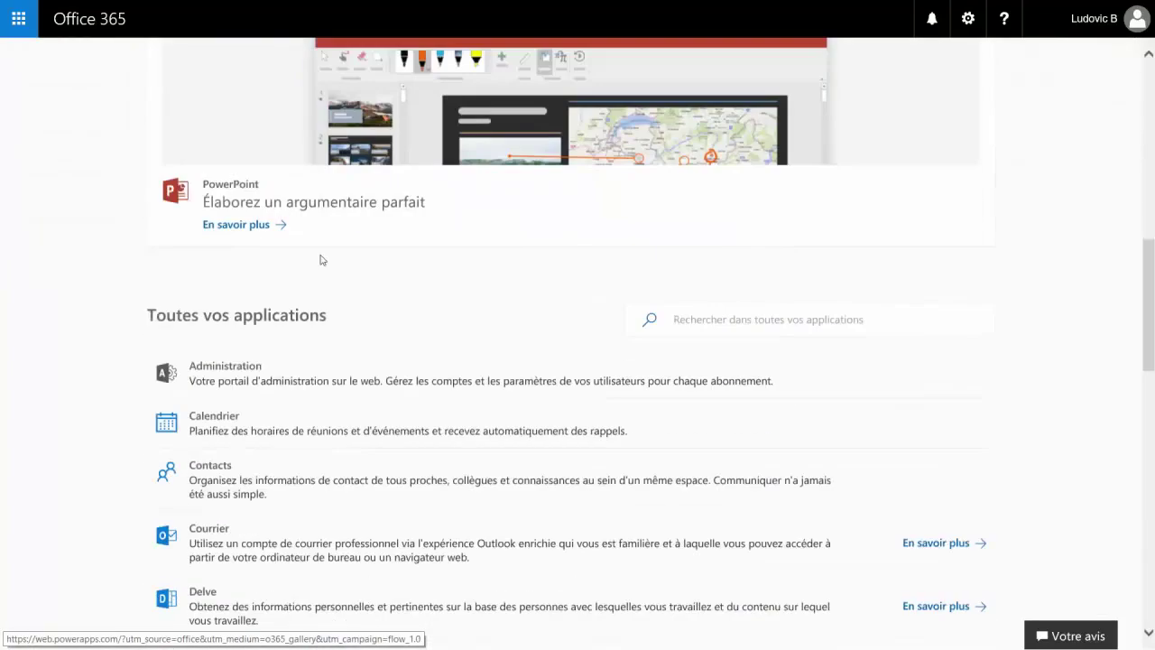
pyautogui.scroll(-10, 321, 260)
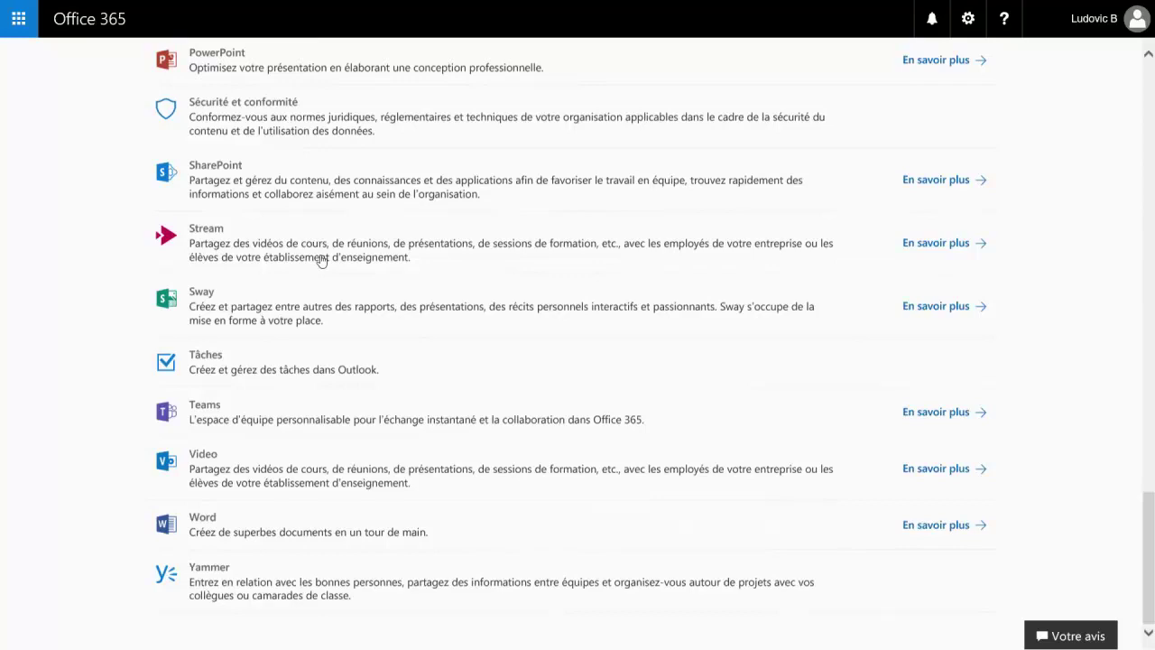
pyautogui.scroll(15, 320, 260)
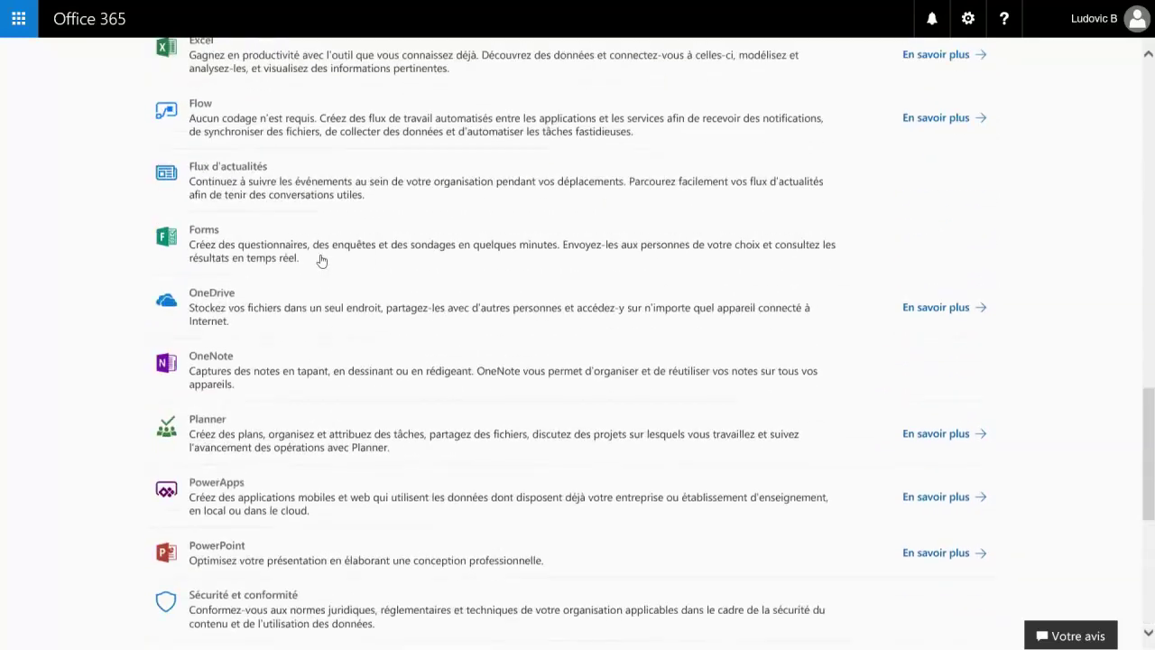
pyautogui.scroll(10, 322, 261)
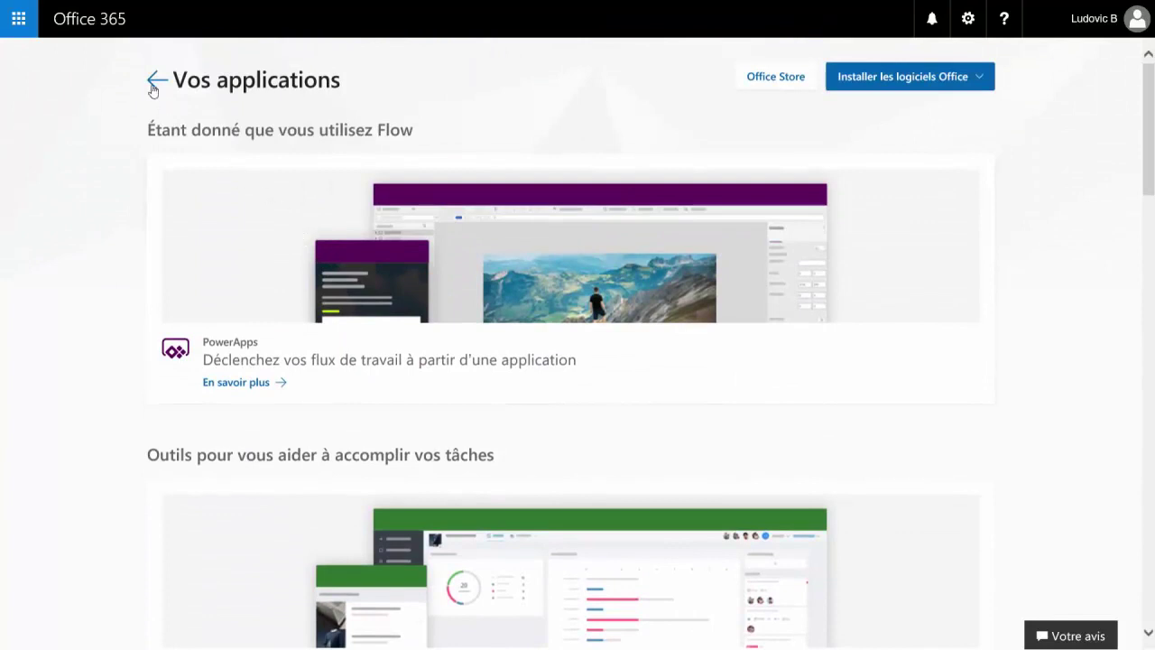
pyautogui.click(154, 81)
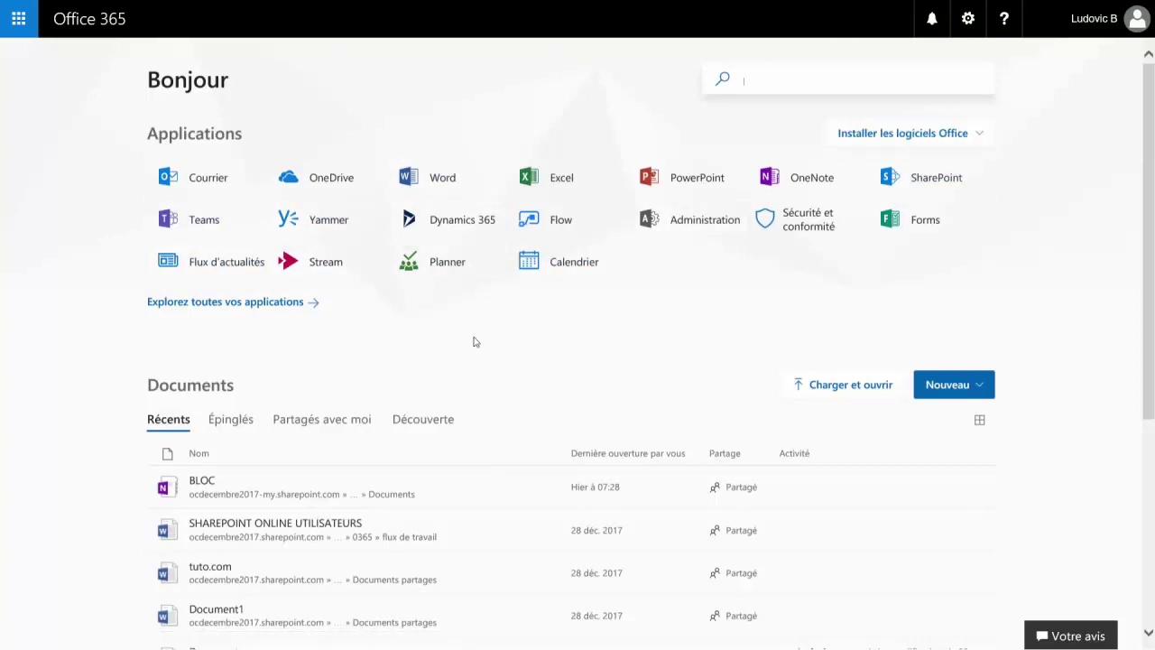
# Pin the recent document SHAREPOINT ONLINE UTILISATEURS and display the pinned documents.
pyautogui.scroll(-4, 475, 342)
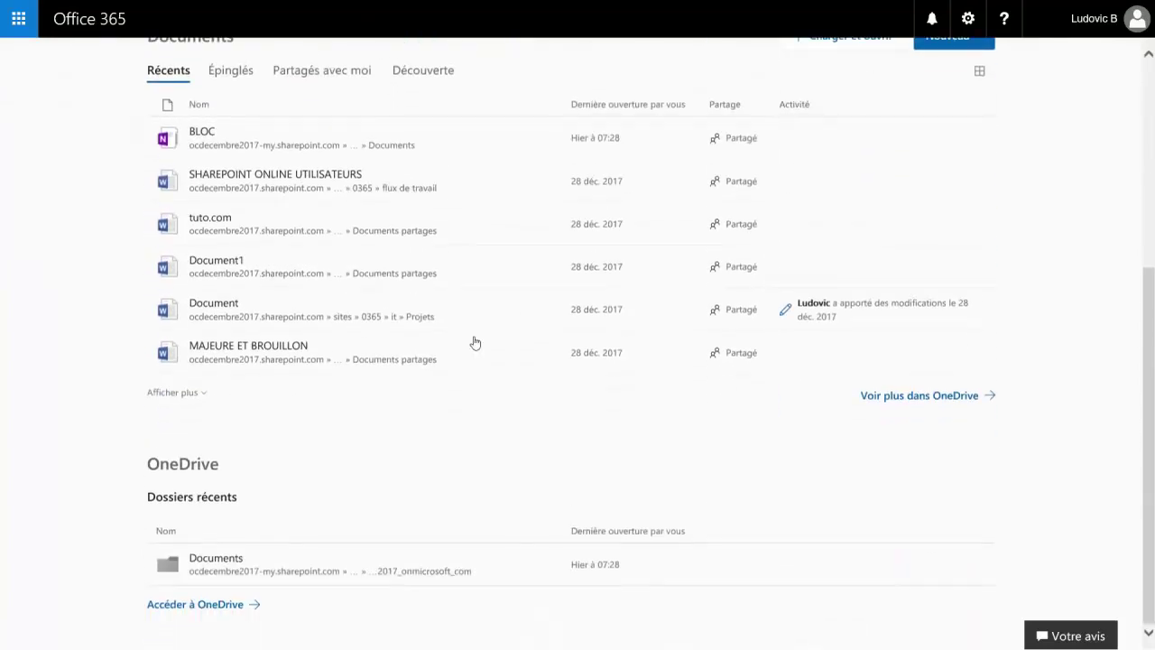
pyautogui.scroll(1, 476, 342)
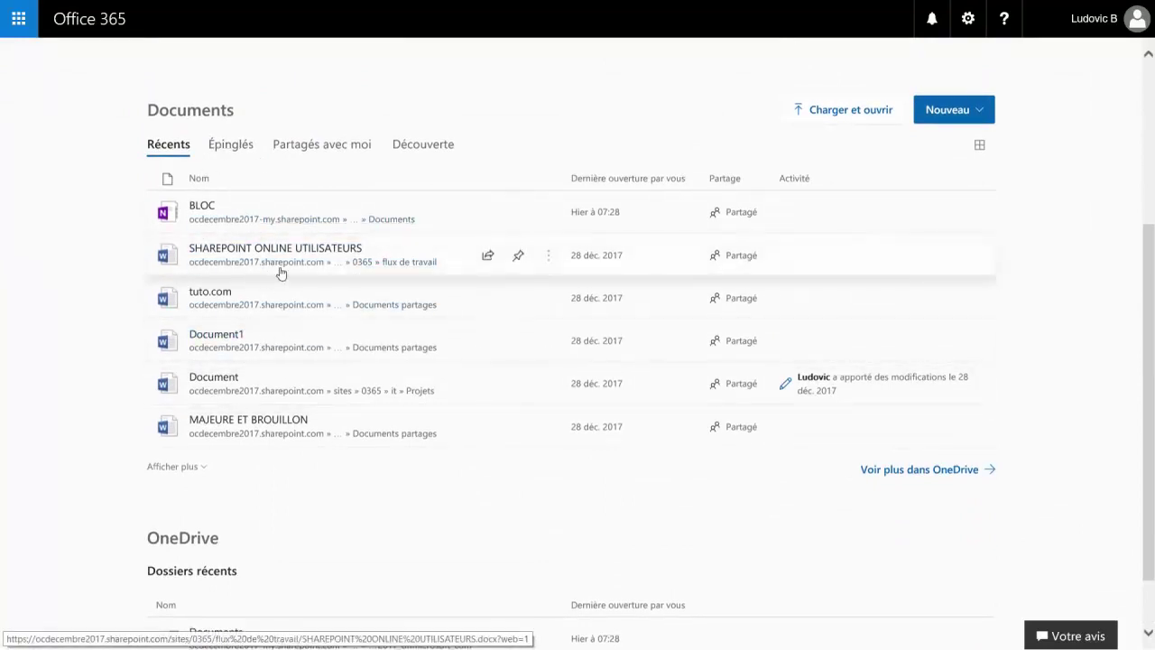
pyautogui.click(517, 258)
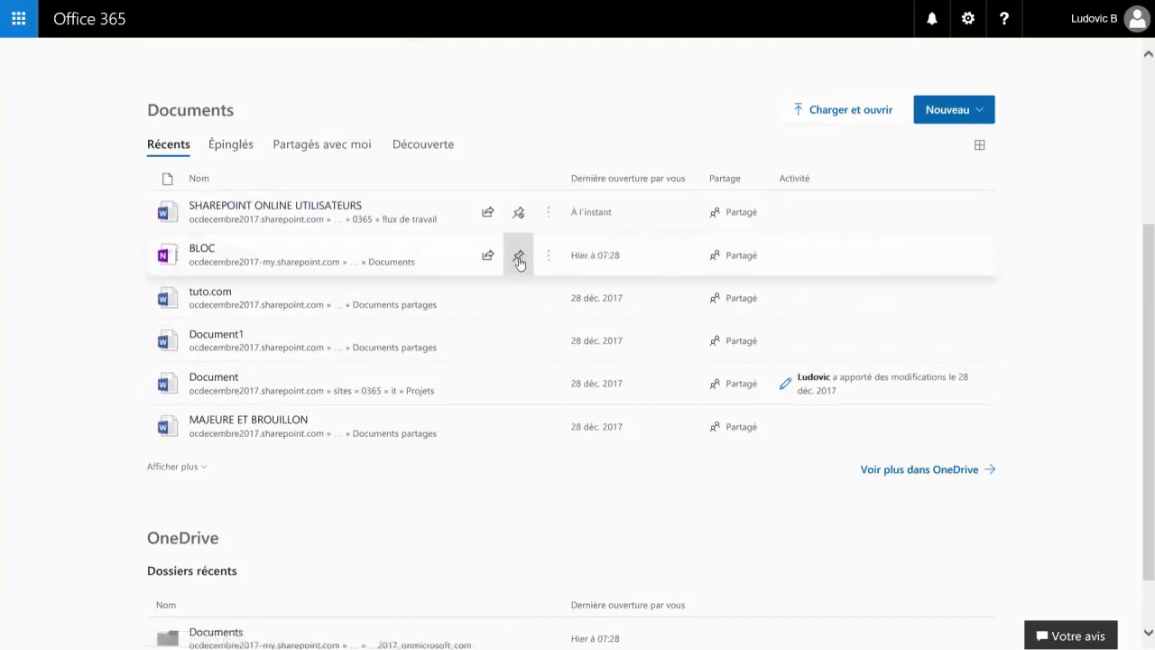
pyautogui.click(238, 146)
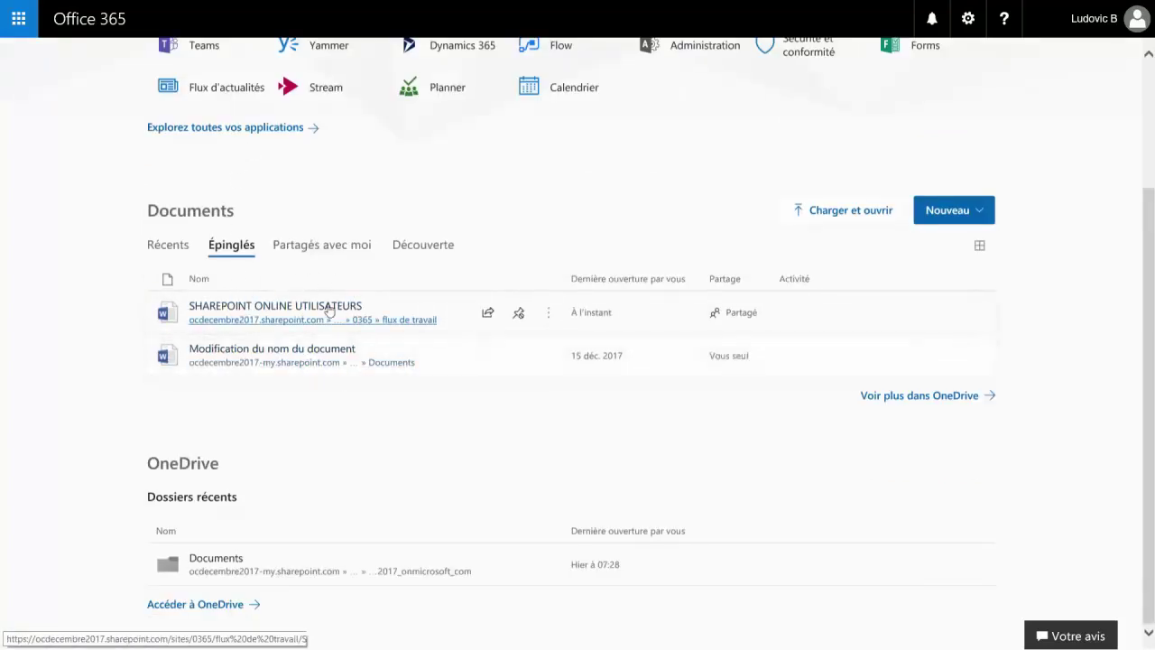
# Review the documents shared with me, the discovery documents, the recent documents and the recent OneDrive folders.
pyautogui.click(332, 249)
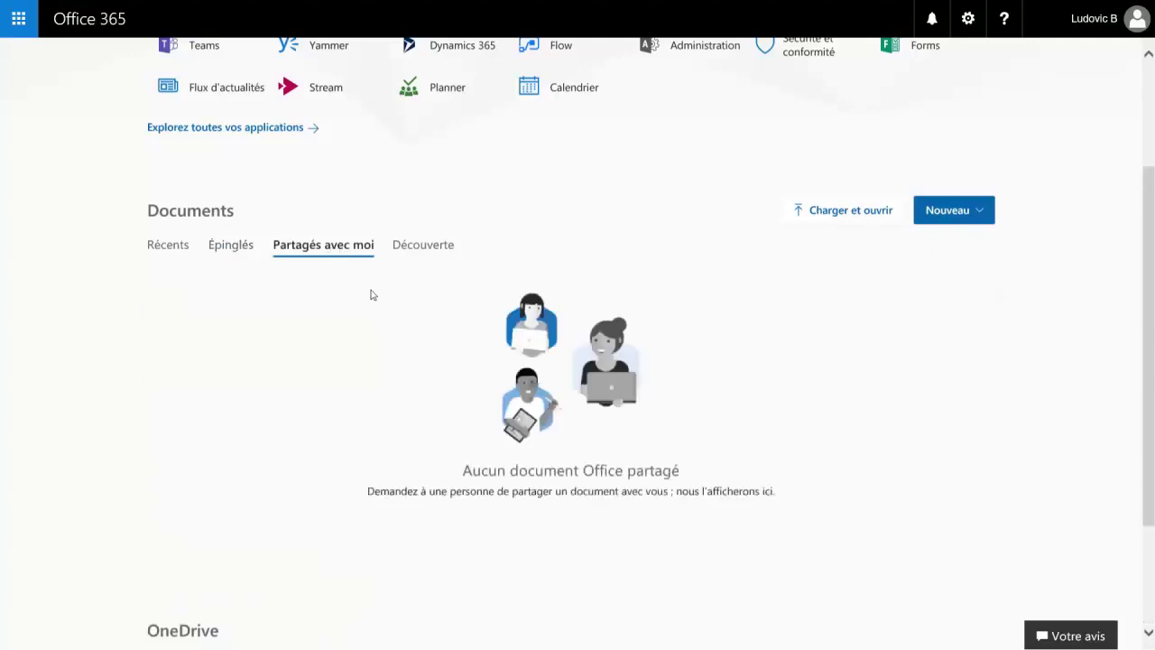
pyautogui.click(425, 250)
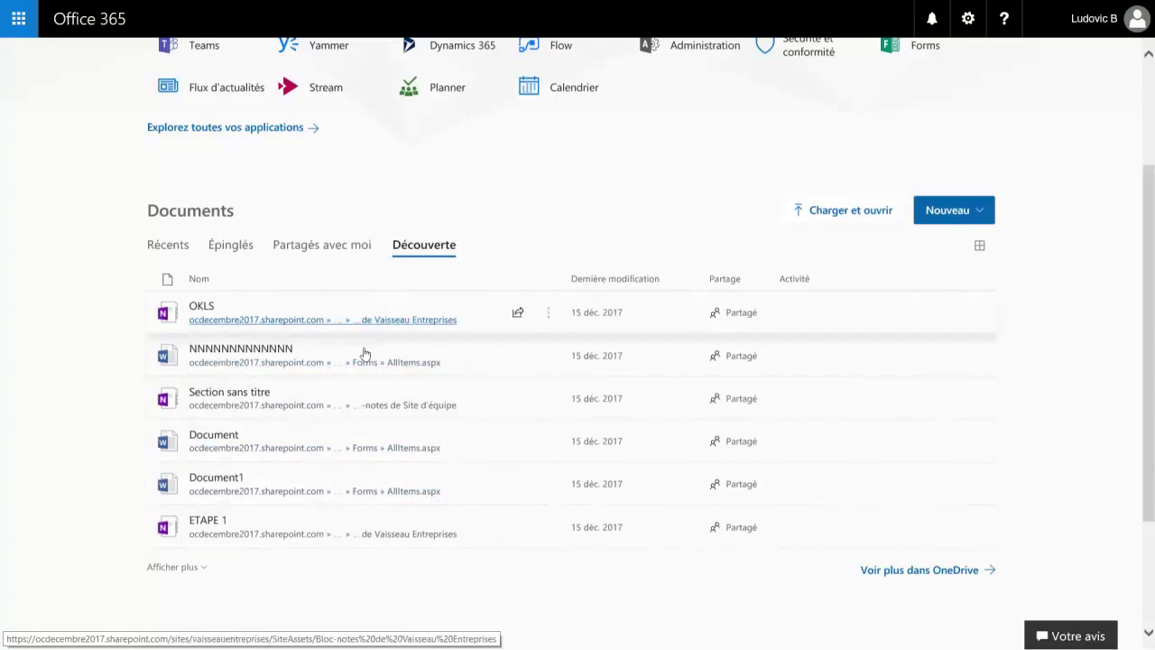
pyautogui.click(174, 245)
pyautogui.scroll(-2, 175, 246)
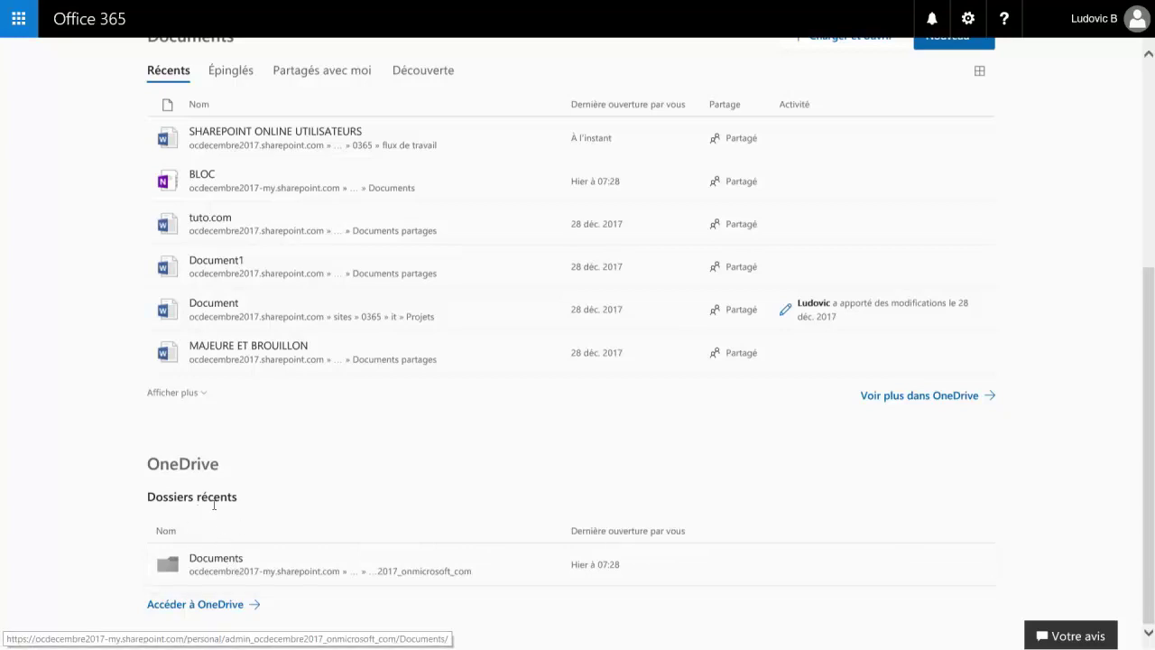
pyautogui.scroll(5, 330, 516)
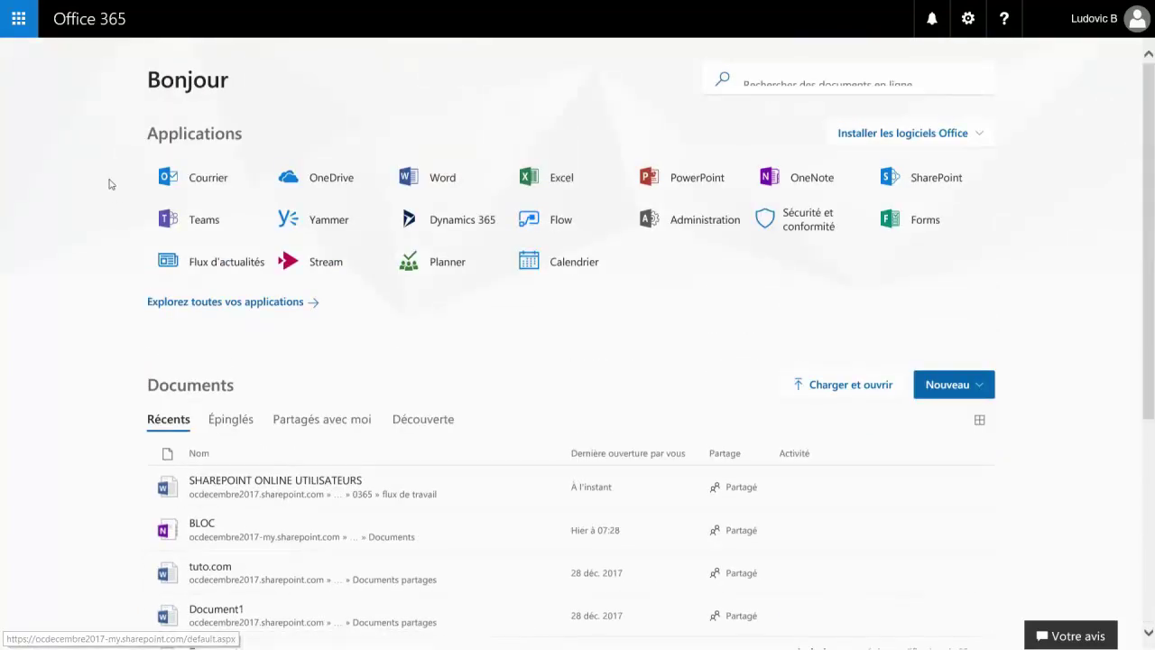
# Resize the Yammer tile in the app launcher to small (Petit).
pyautogui.click(20, 28)
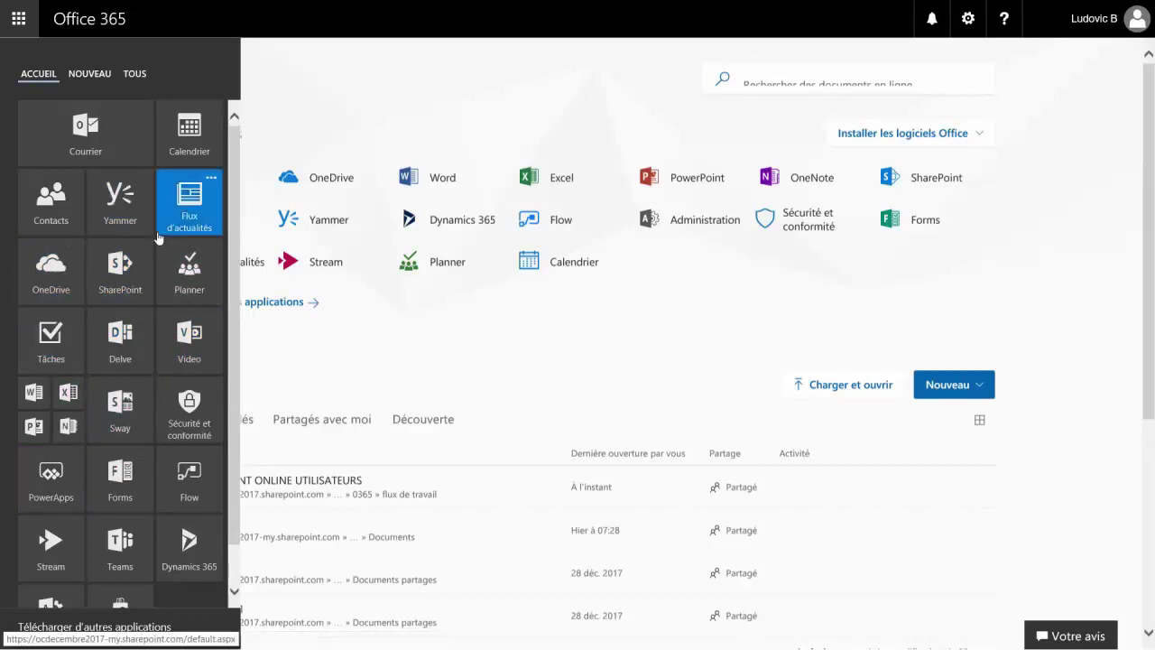
pyautogui.click(142, 180)
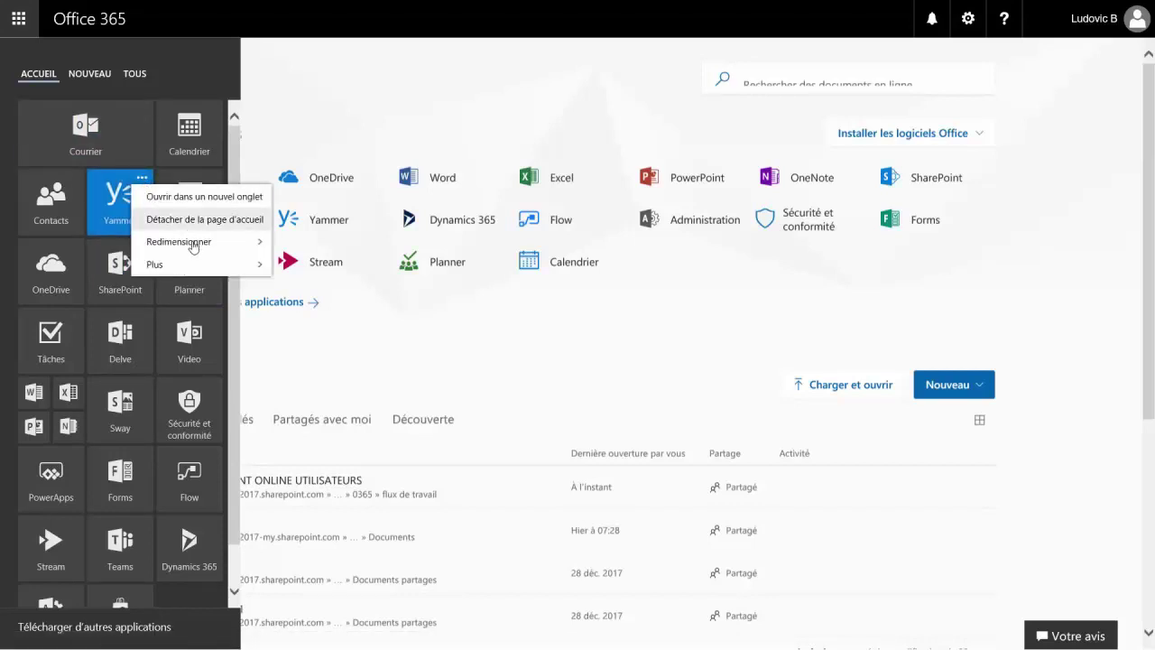
pyautogui.moveTo(199, 266)
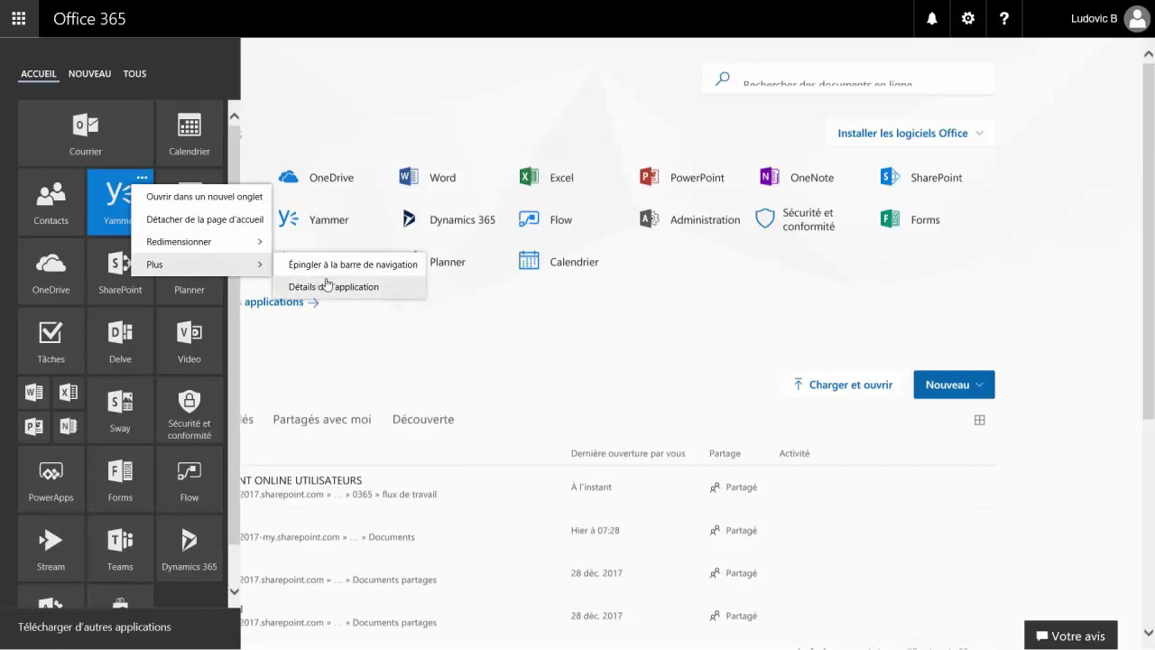
pyautogui.moveTo(261, 252)
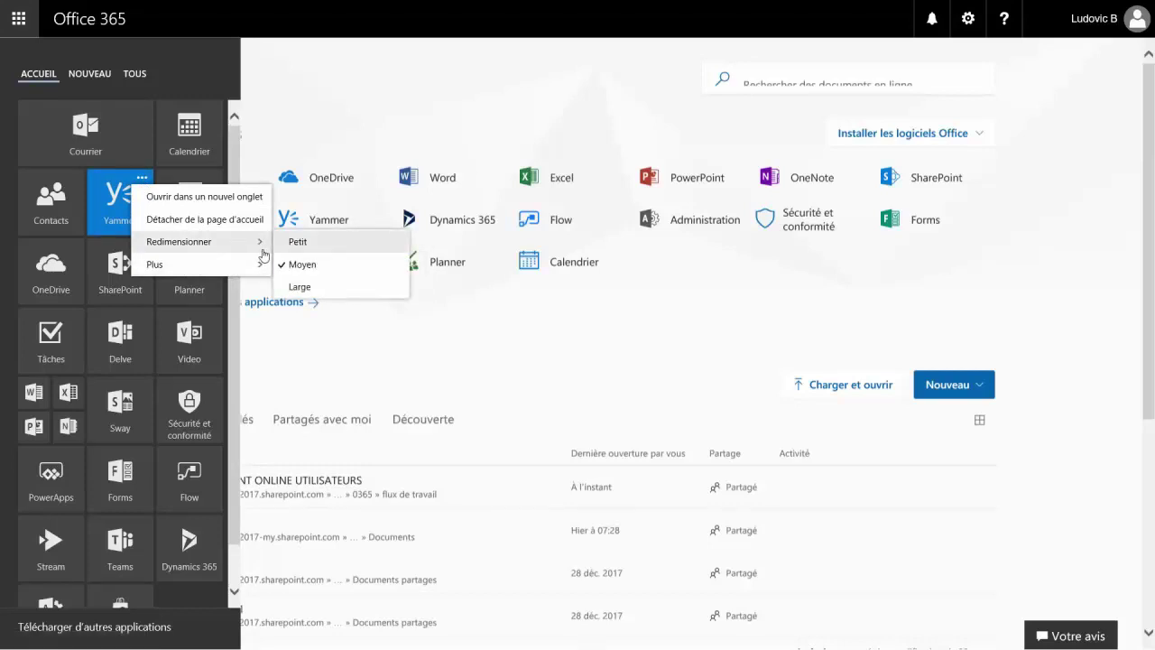
pyautogui.click(318, 246)
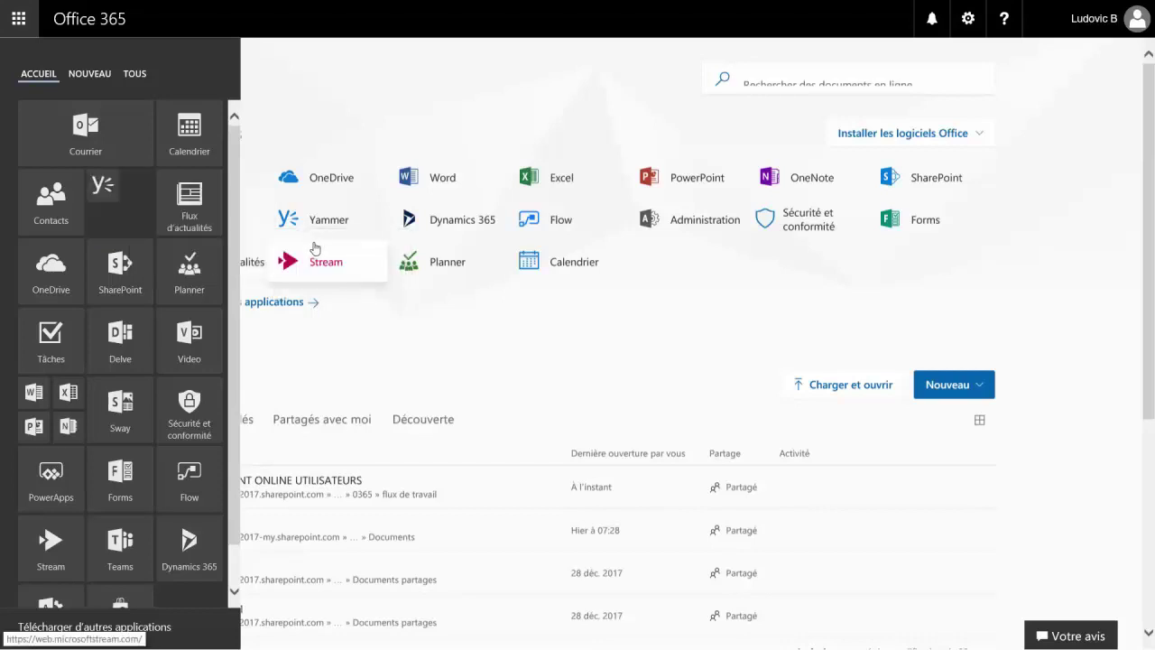
# Pin Yammer to the navigation bar and close the app launcher.
pyautogui.rightClick(110, 186)
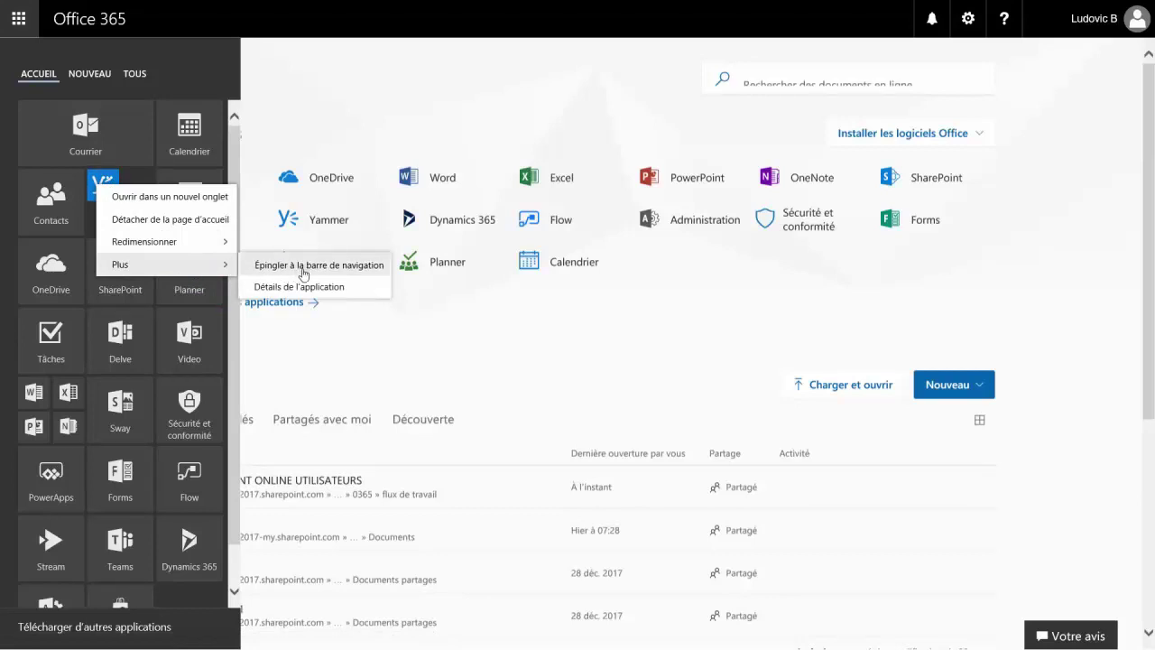
pyautogui.click(304, 273)
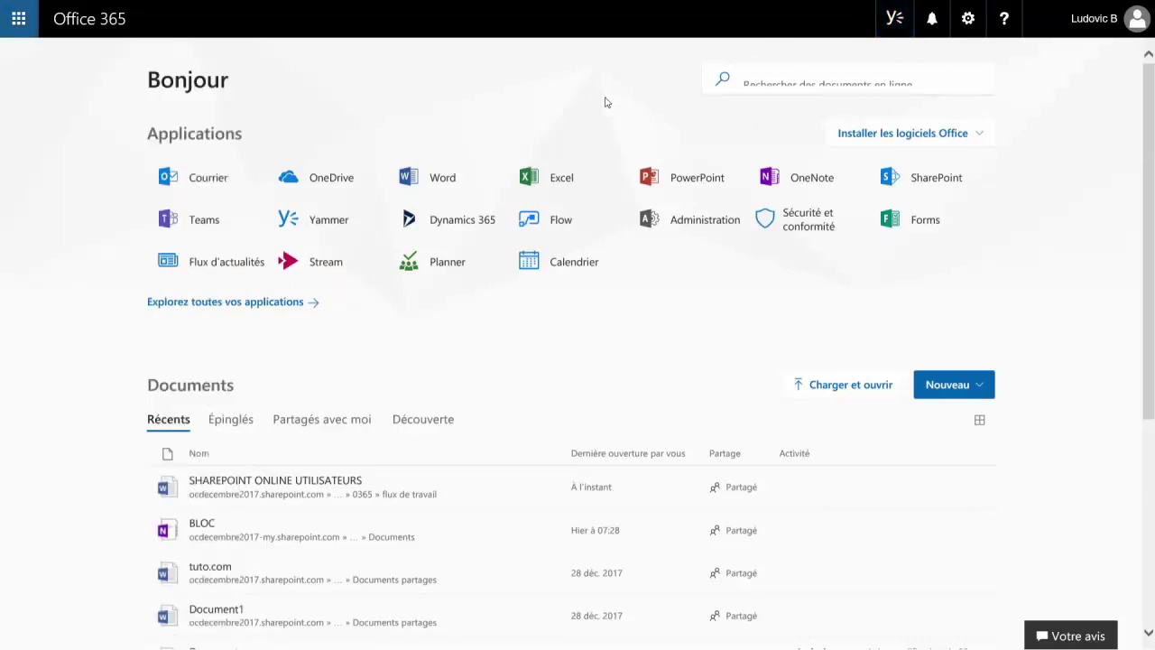
pyautogui.click(605, 103)
# Open OneDrive to view its files and header bar, then return to the Office 365 home page.
pyautogui.click(307, 179)
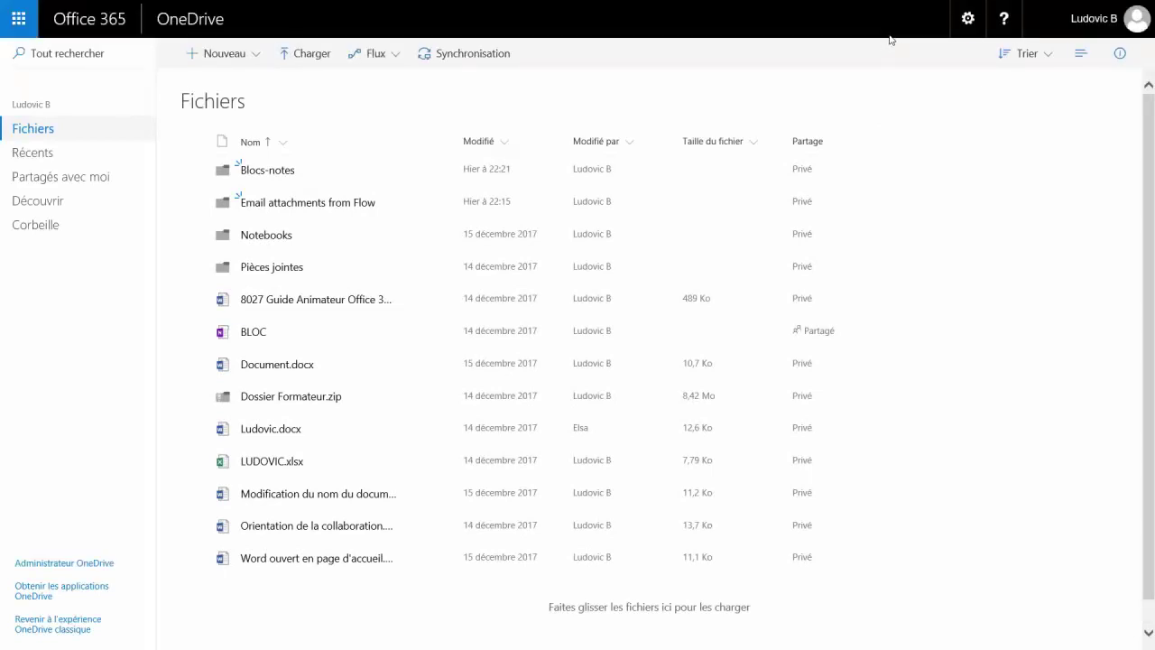
pyautogui.click(79, 25)
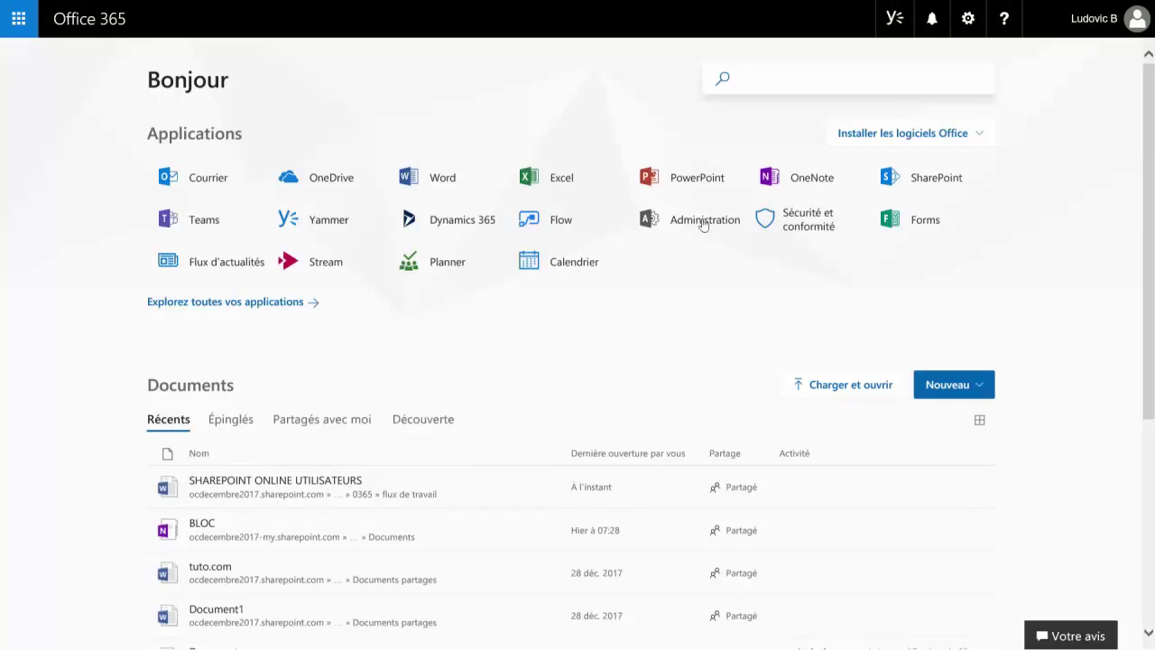
# Open the Office 365 settings and examine the available themes and start page choices.
pyautogui.click(967, 17)
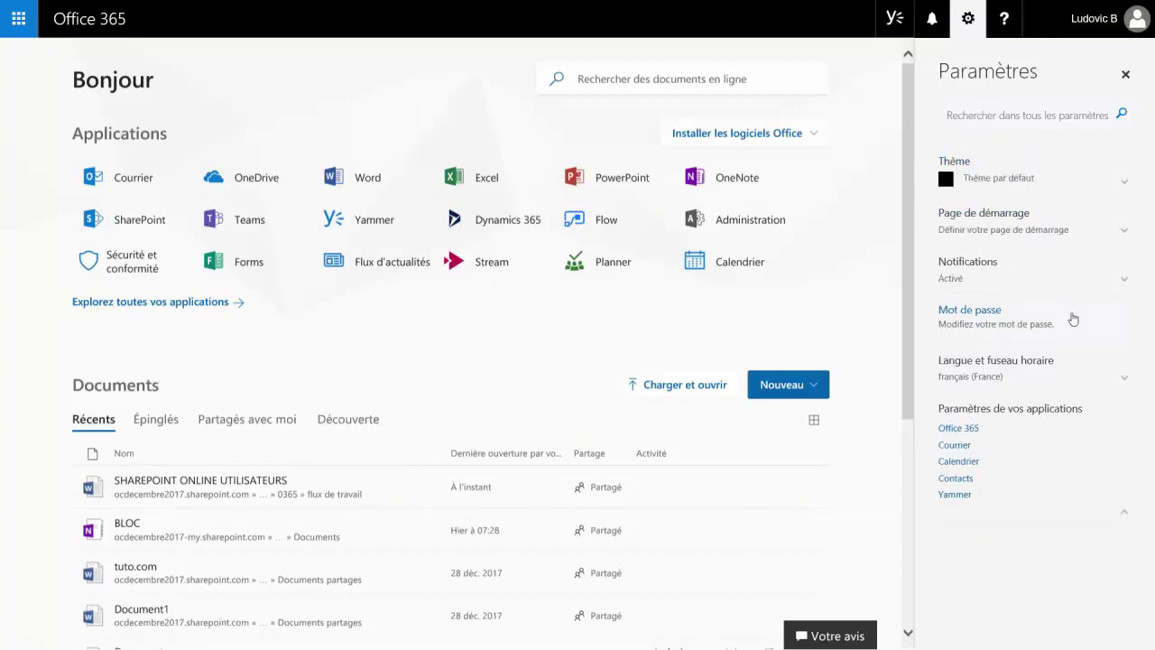
pyautogui.click(1126, 185)
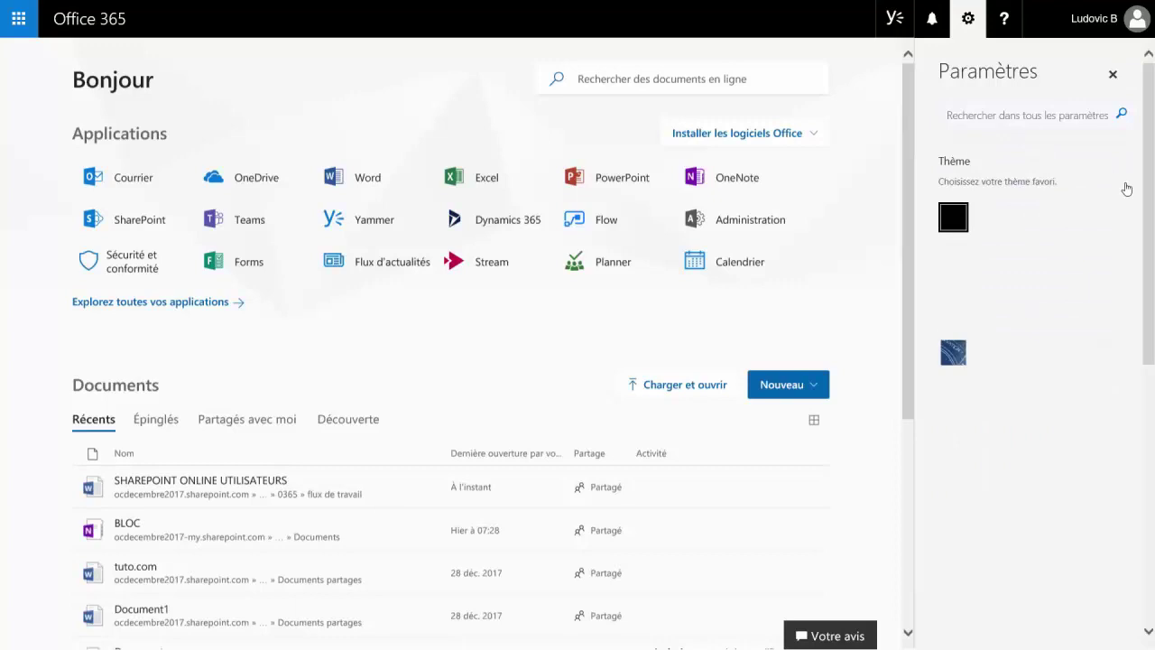
pyautogui.scroll(-5, 1102, 324)
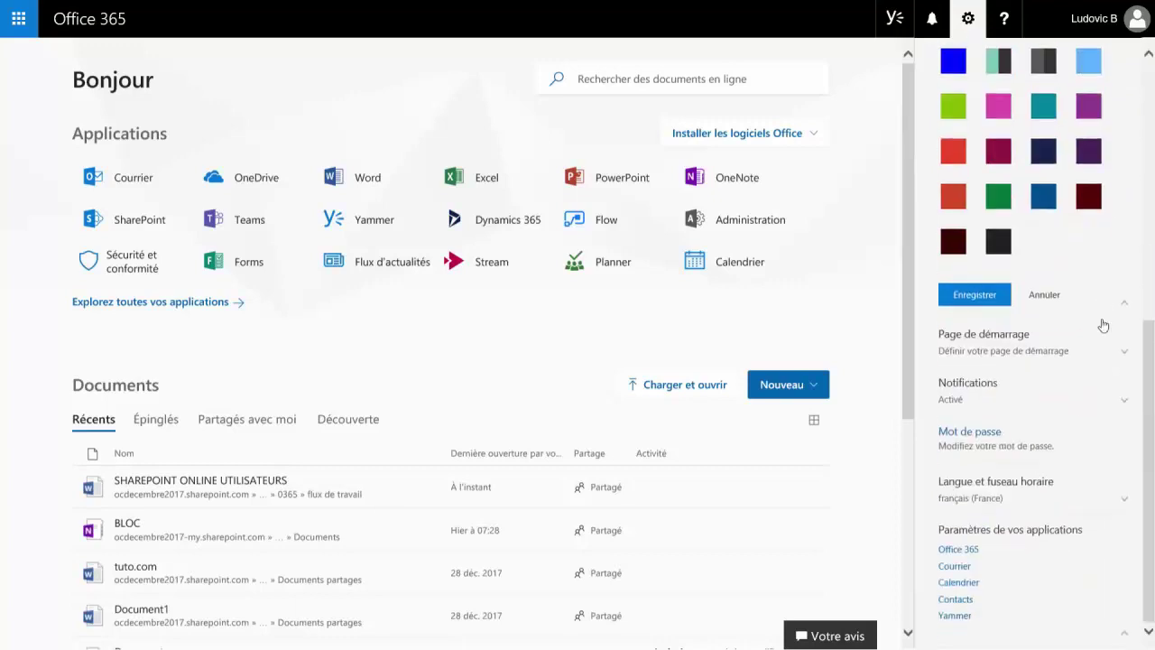
pyautogui.click(1013, 345)
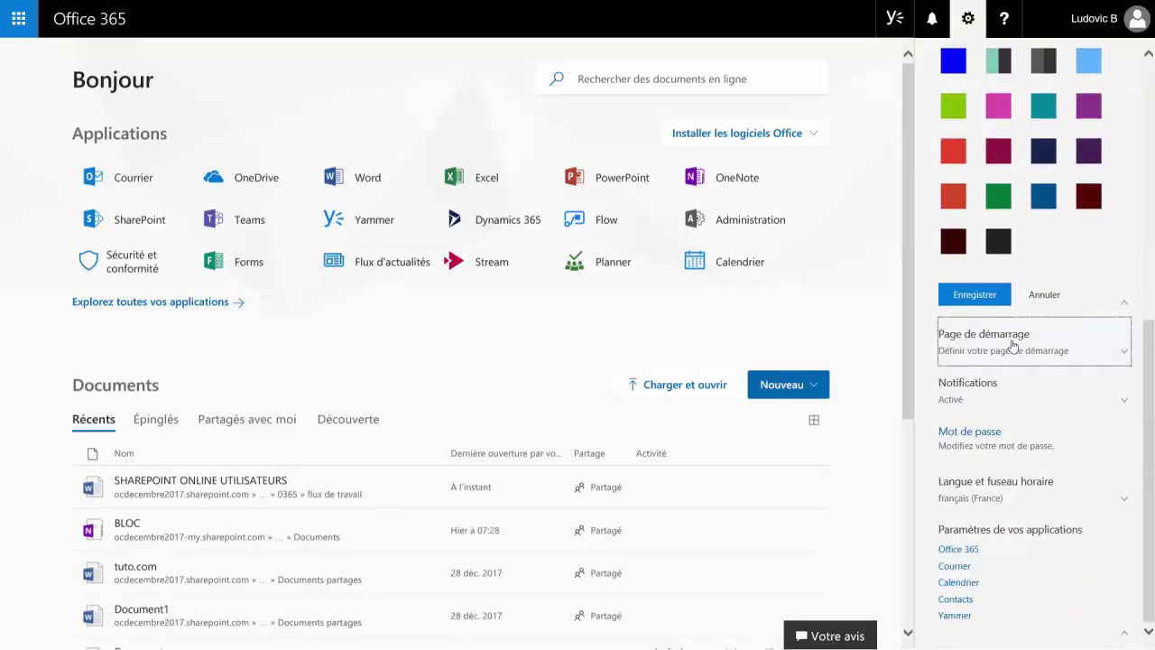
pyautogui.click(1013, 387)
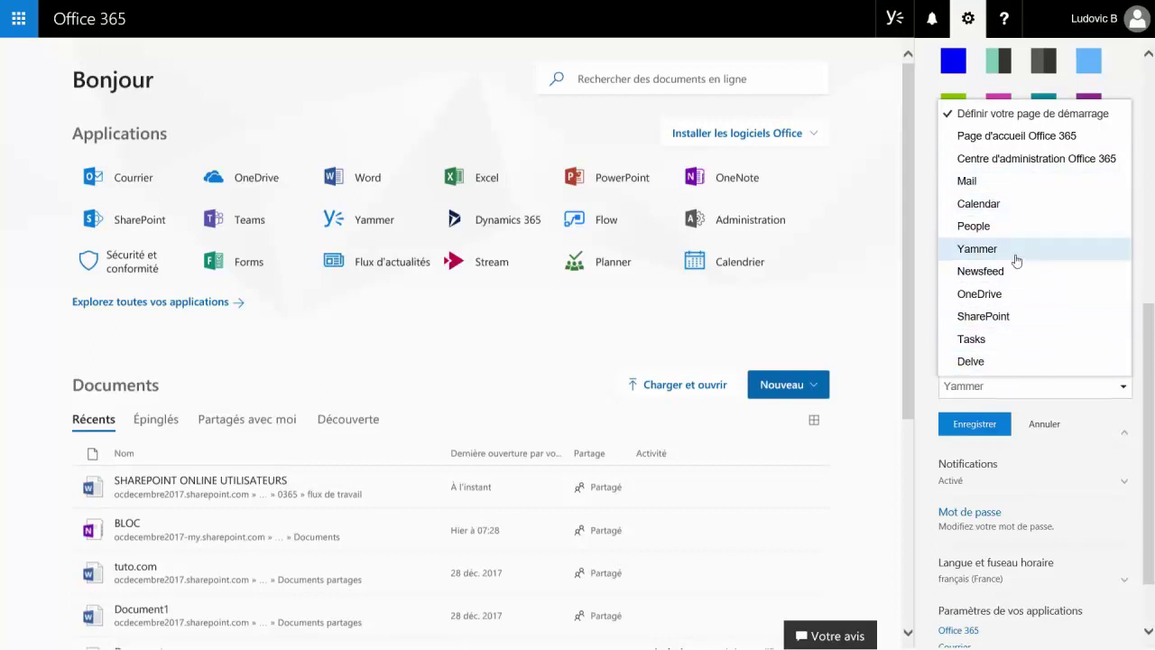
pyautogui.scroll(-1, 1080, 405)
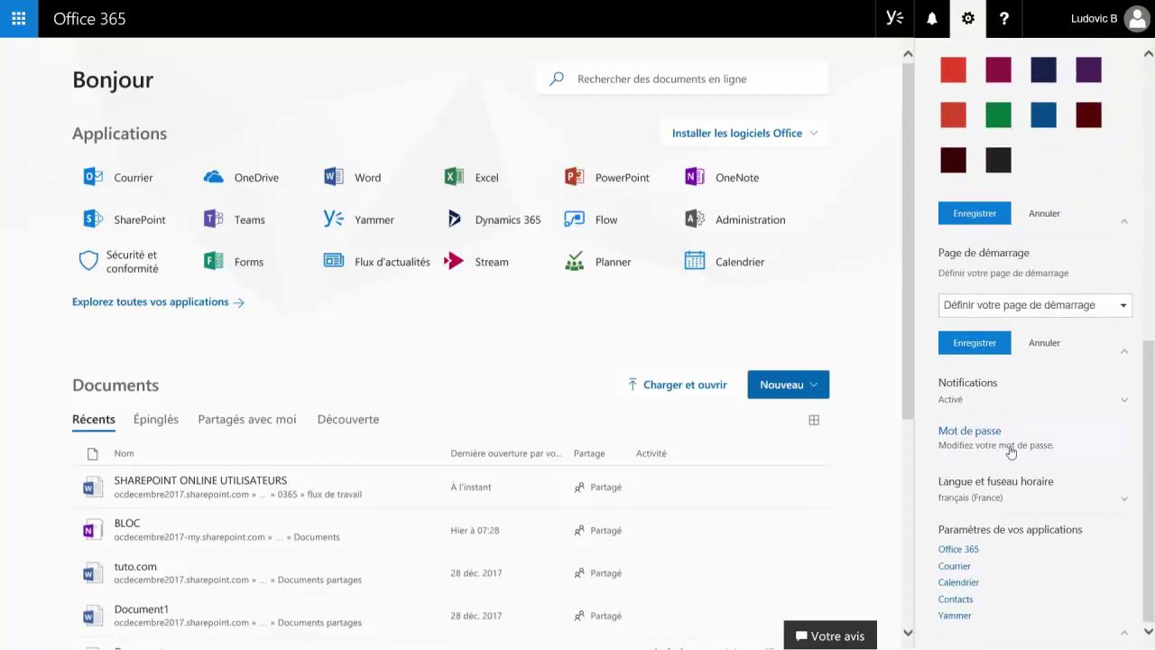
# Open the Office 365 account settings page and view the Office installation status.
pyautogui.click(970, 550)
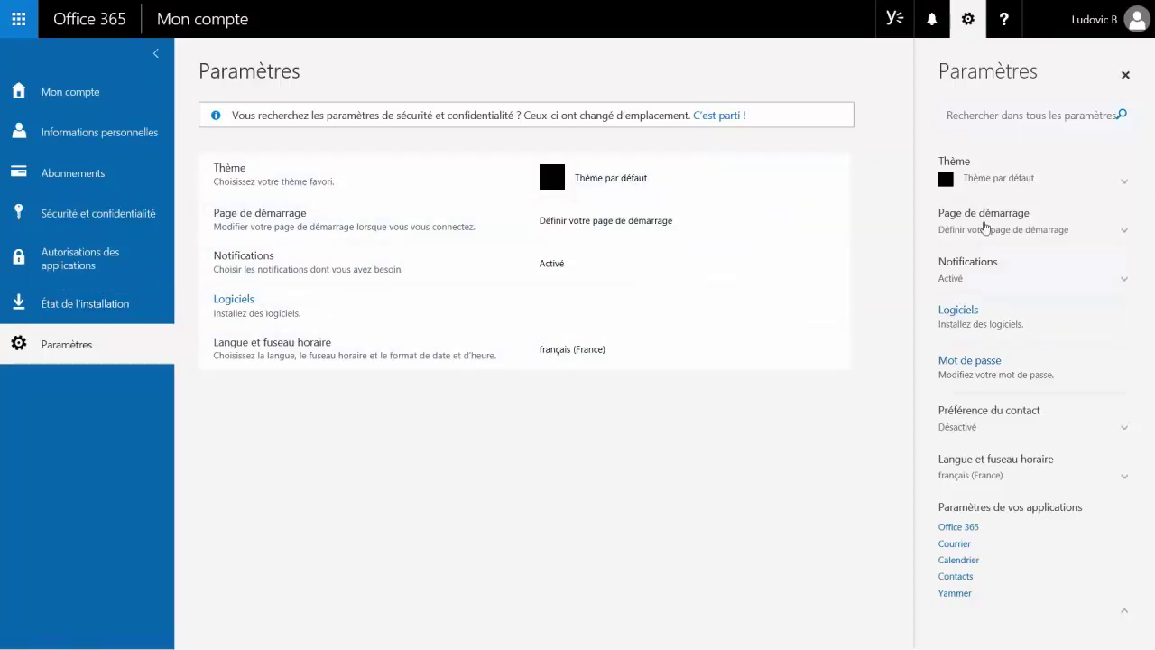
pyautogui.click(967, 19)
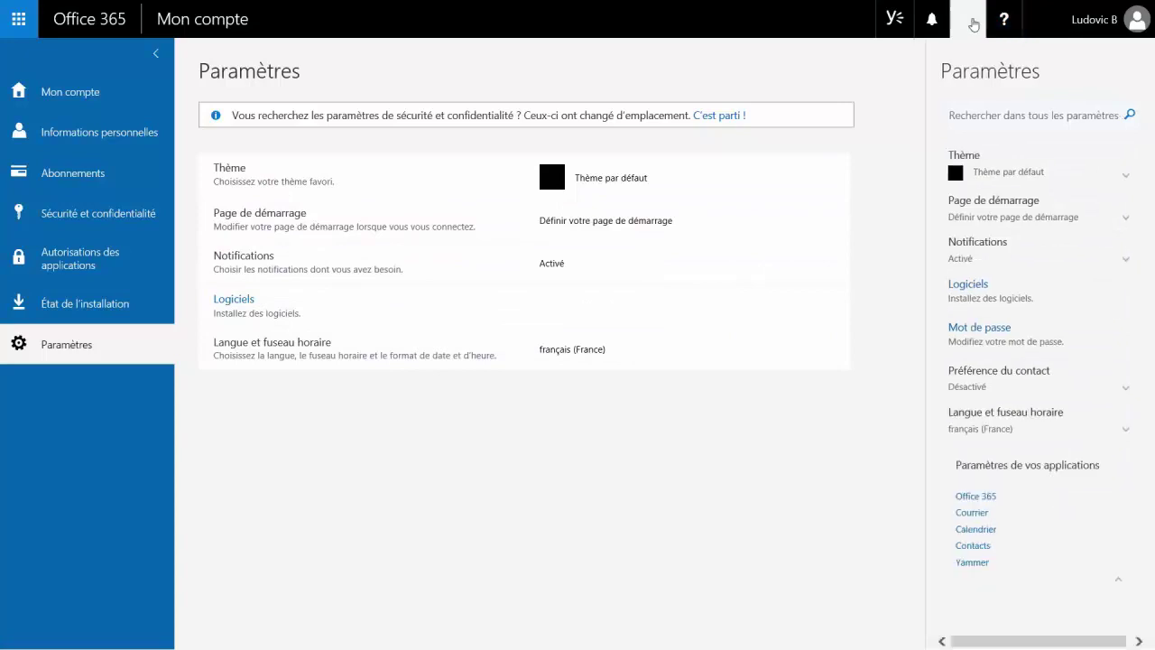
pyautogui.click(54, 301)
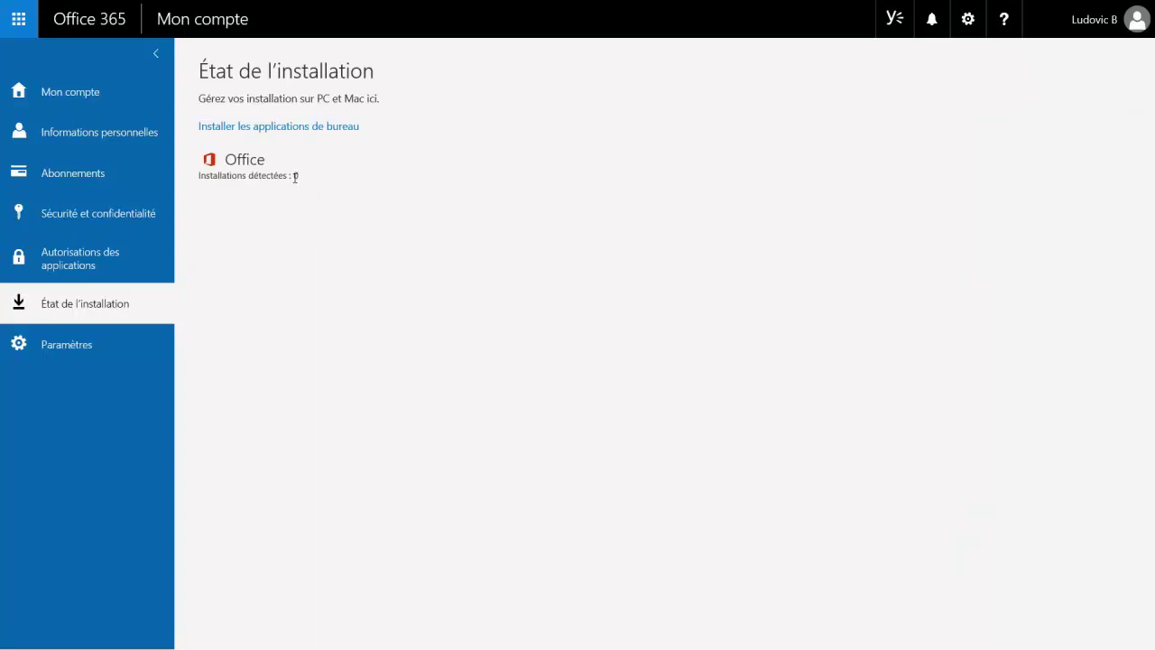
# Review the application permissions of the account through the whole list of applications.
pyautogui.click(67, 272)
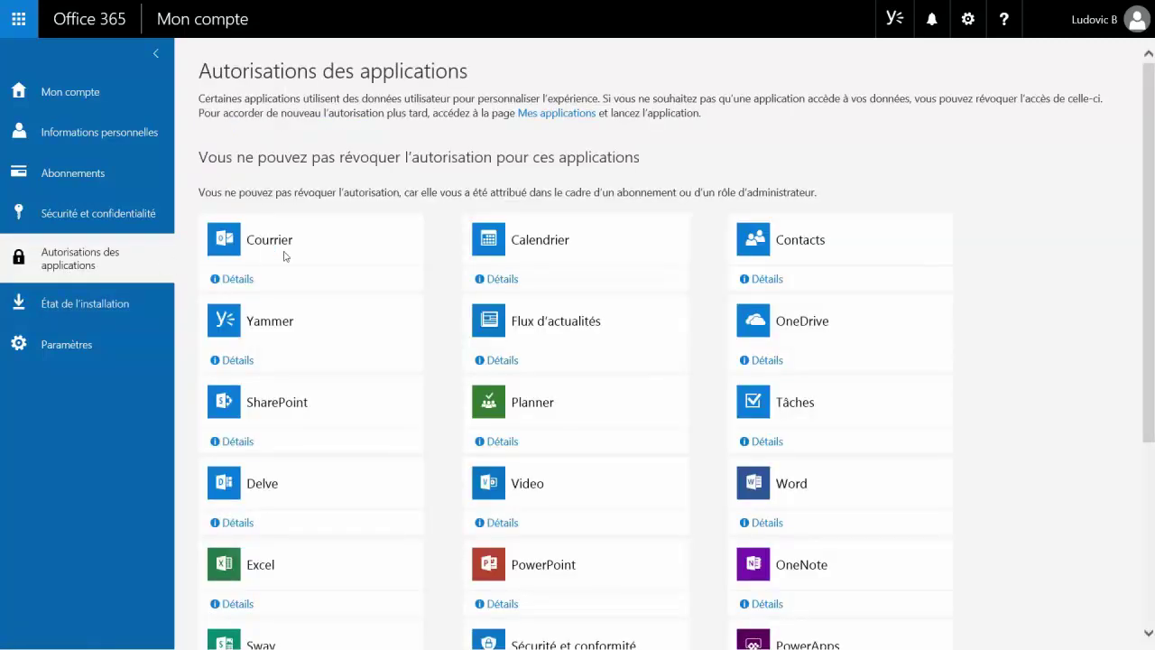
pyautogui.scroll(-3, 439, 295)
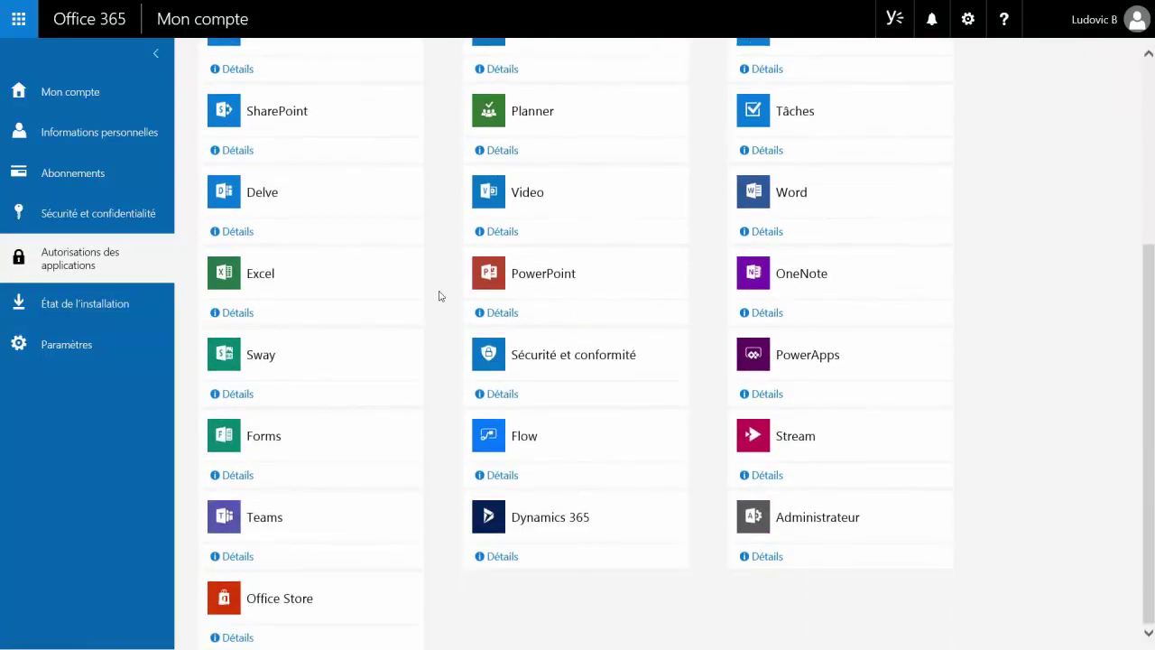
pyautogui.scroll(3, 440, 295)
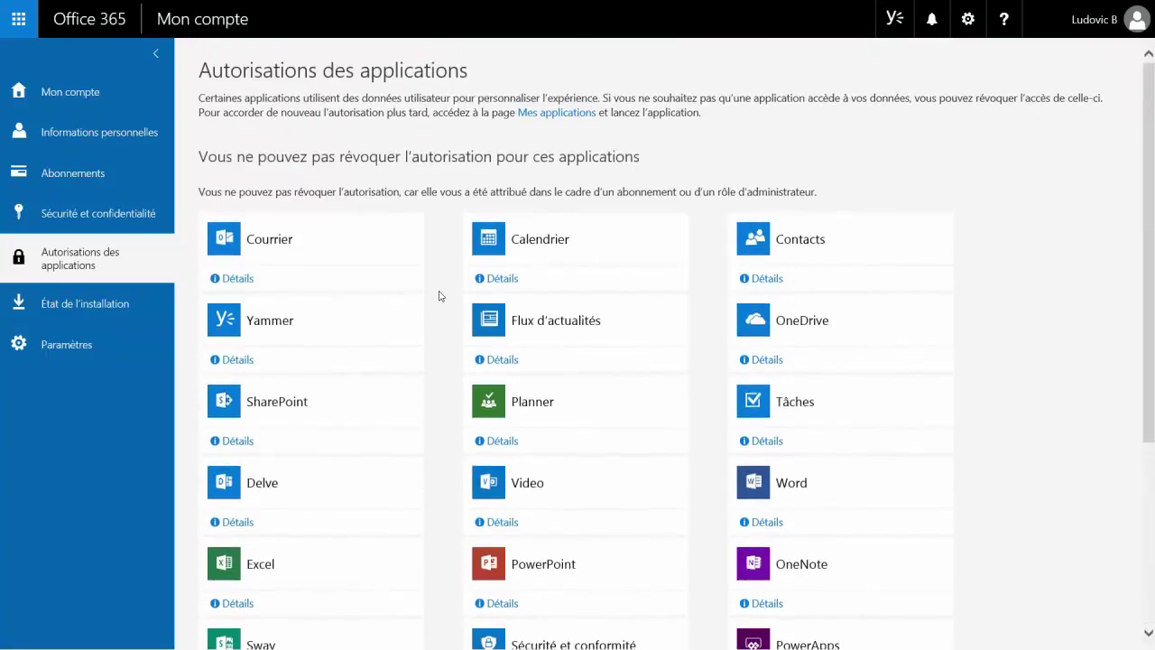
# View the account's security and privacy settings and review the Office 365 Enterprise E3 licences under subscriptions, including the desktop Office entry.
pyautogui.click(89, 217)
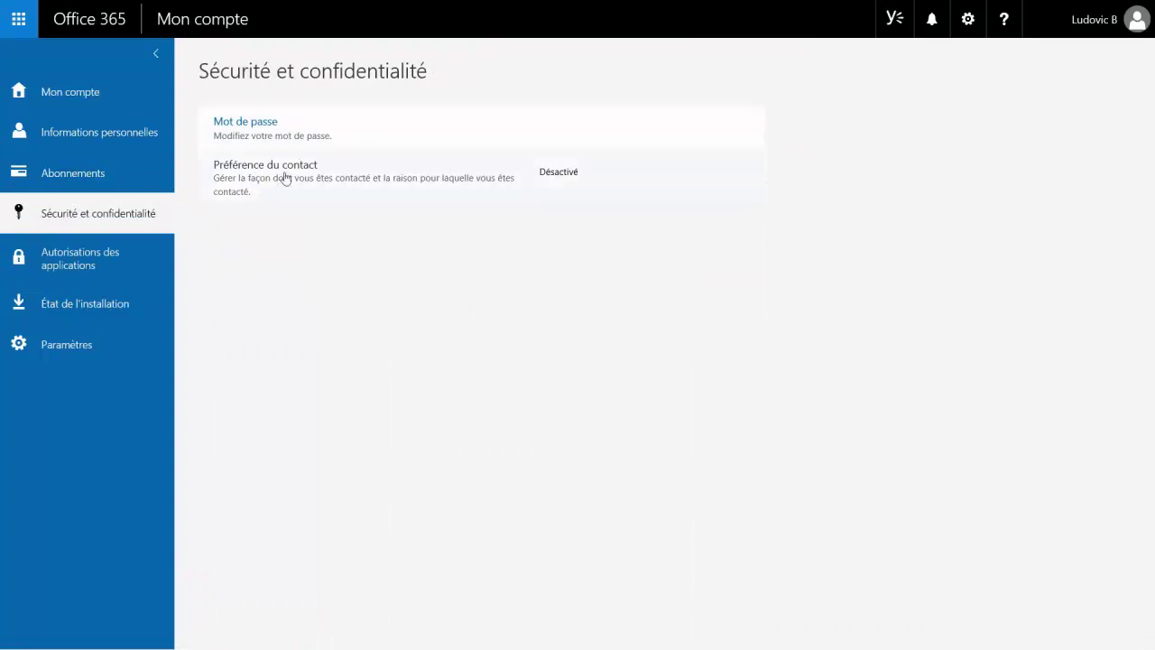
pyautogui.click(112, 188)
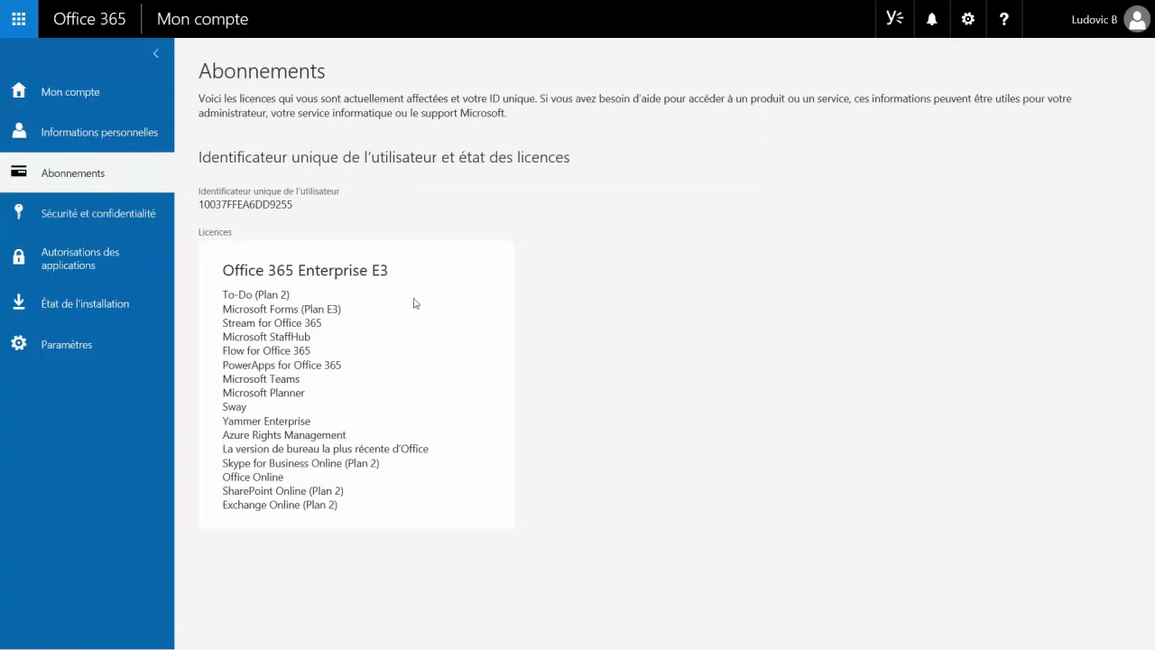
pyautogui.moveTo(431, 451); pyautogui.dragTo(246, 451)
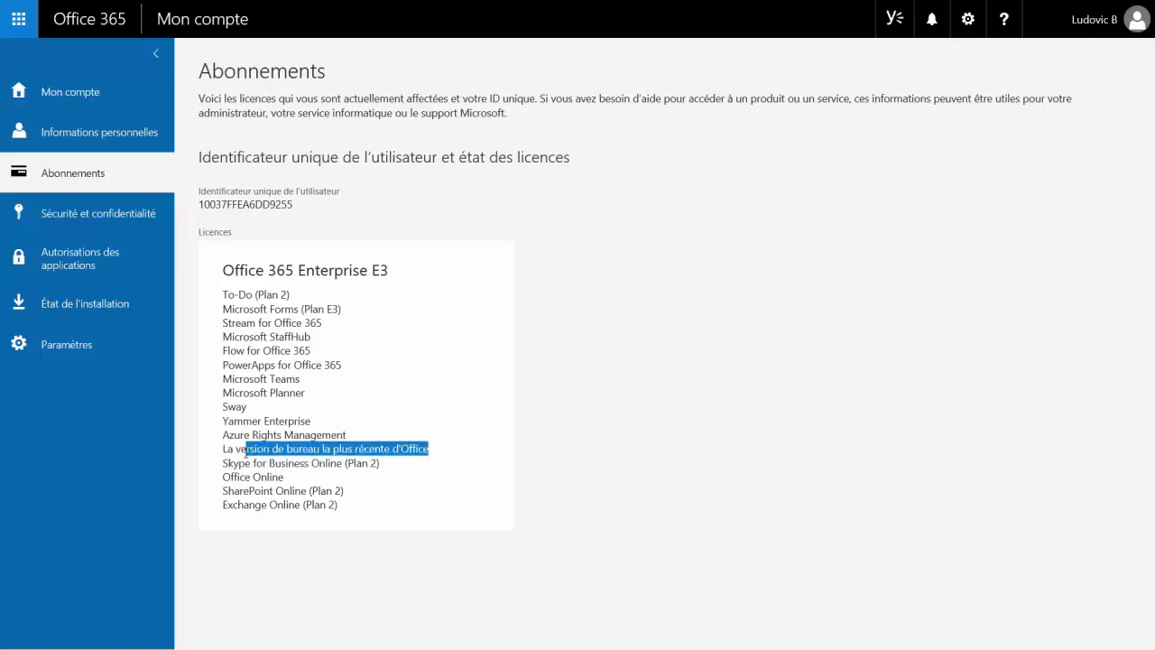
pyautogui.click(248, 445)
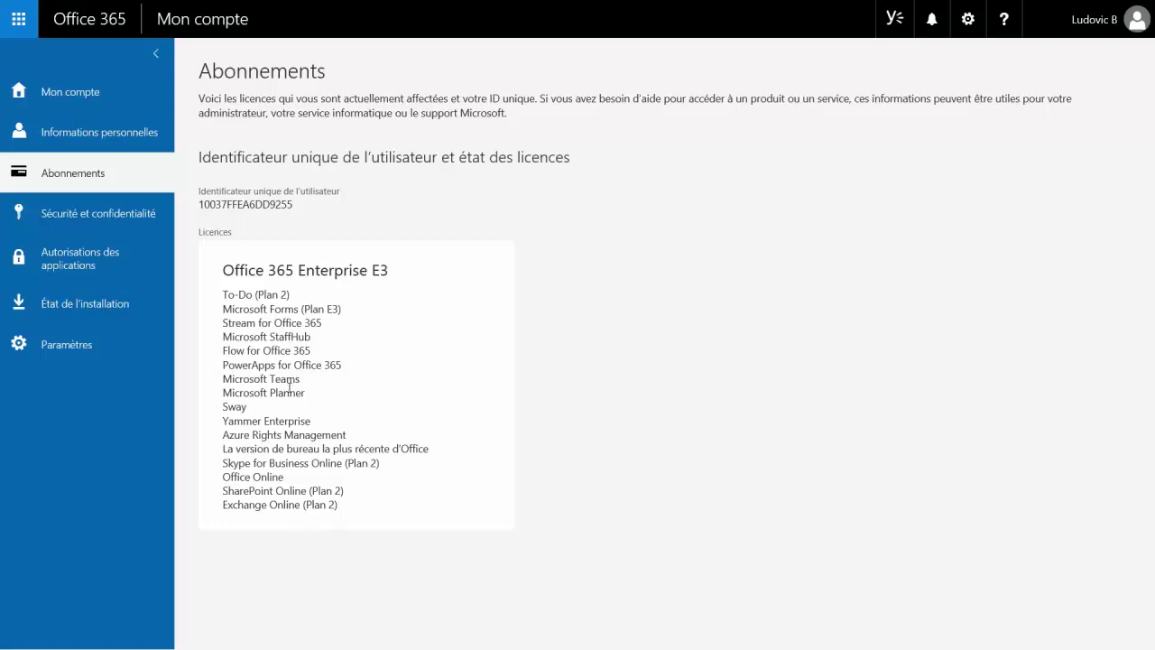
# View the account's personal information and close the account page to return to the Office 365 home page.
pyautogui.click(102, 145)
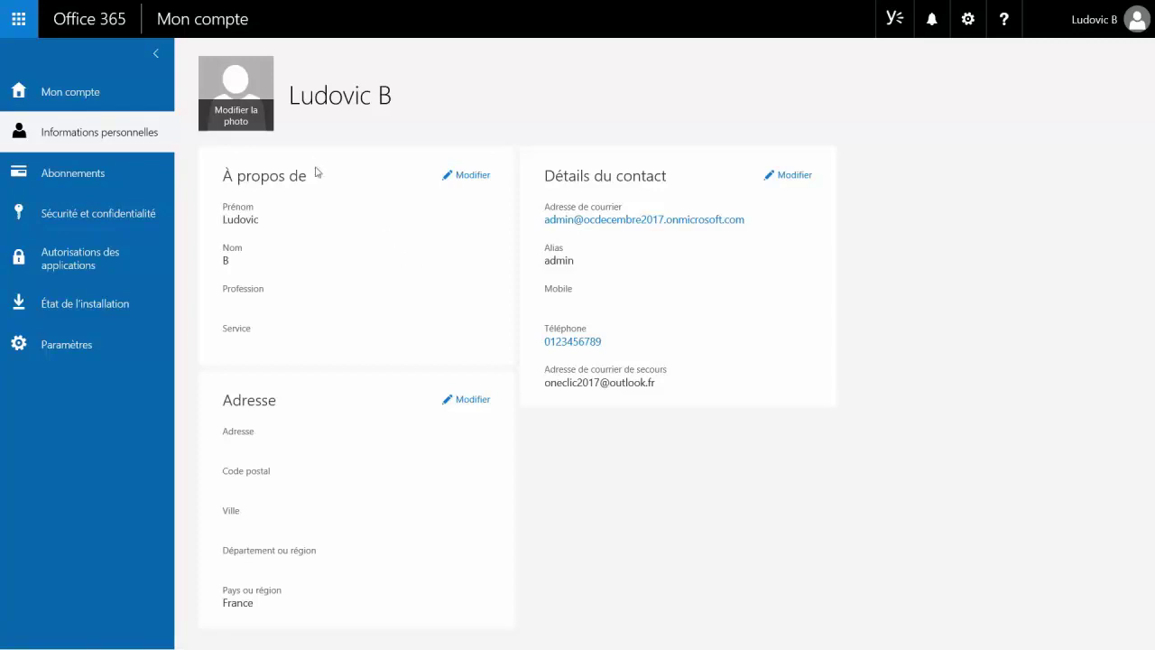
pyautogui.moveTo(466, 7)
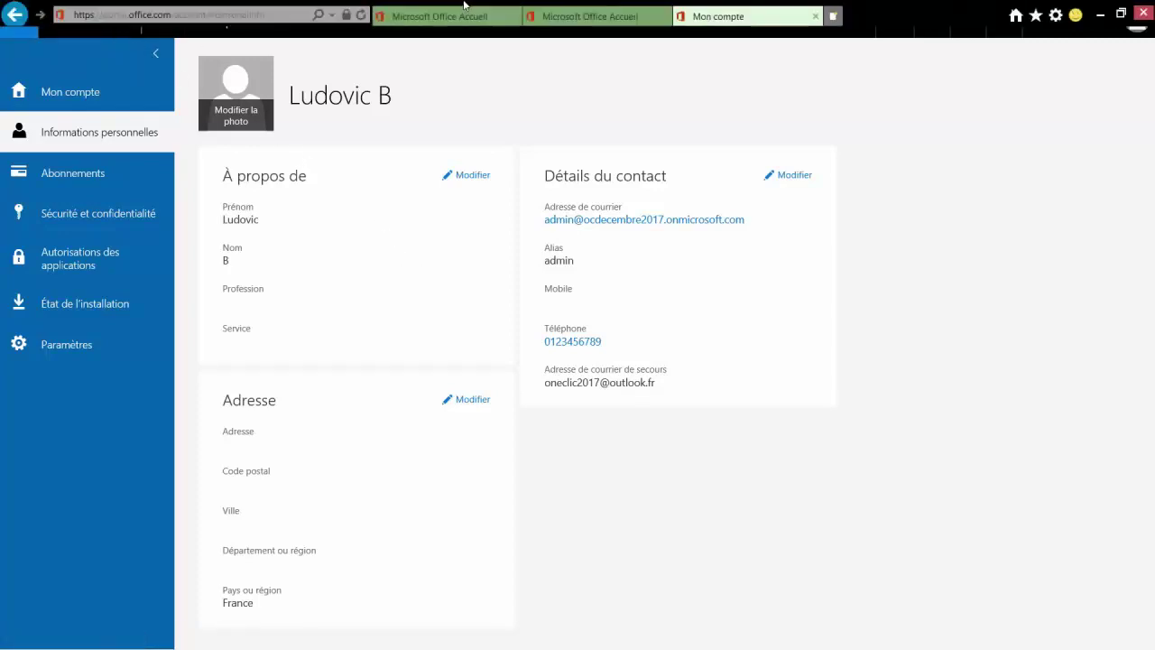
pyautogui.click(815, 16)
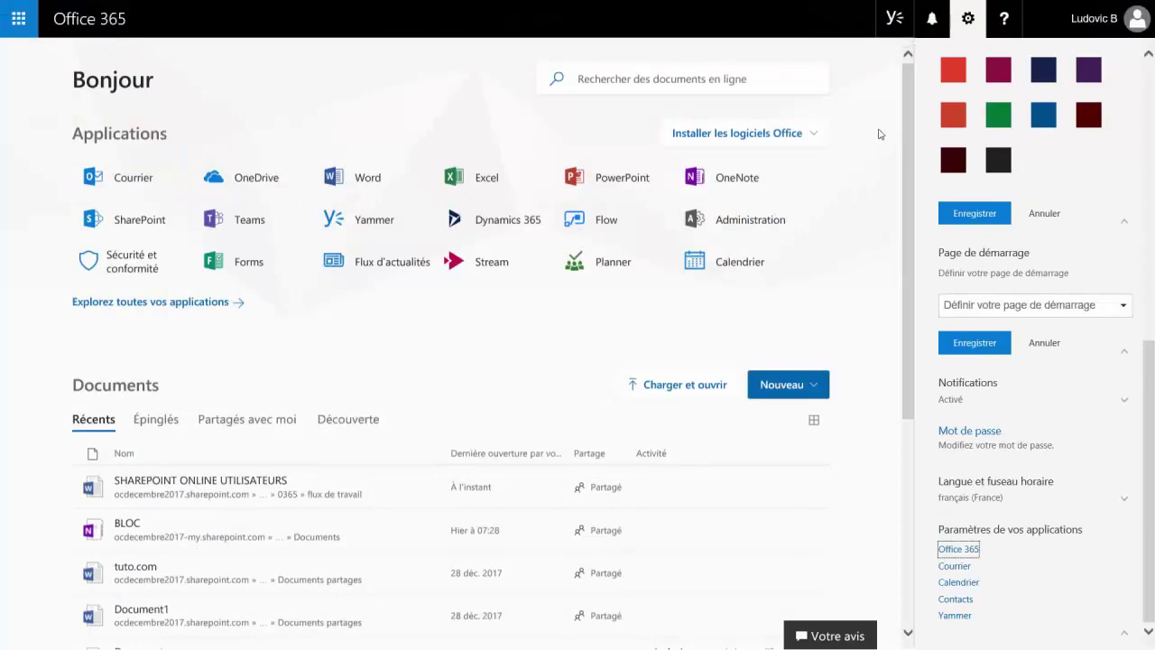